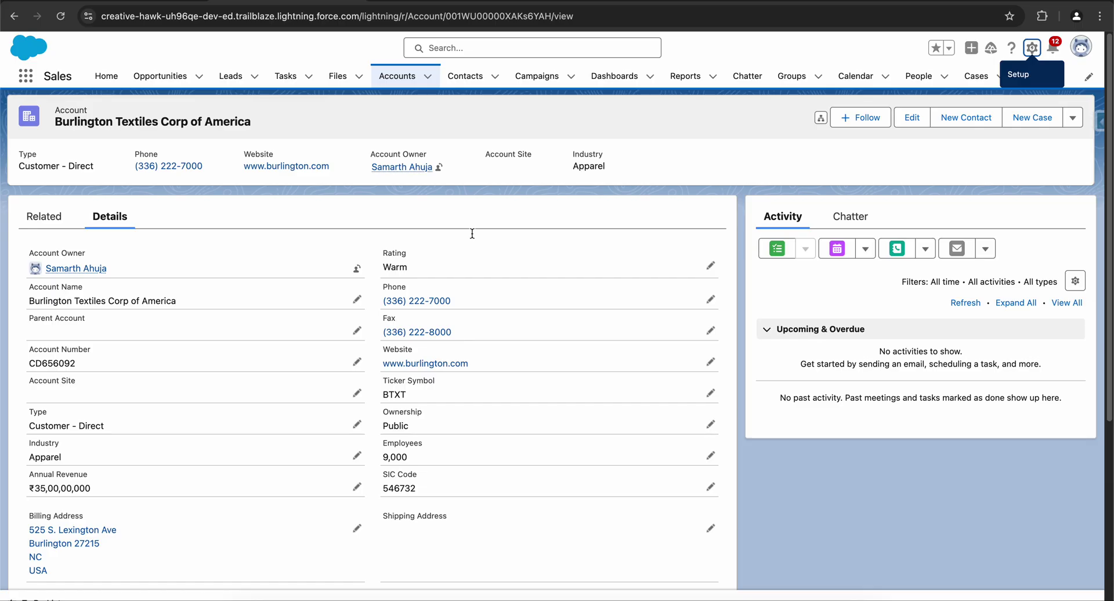
# Step: Scroll on the final 'Now let's see a demo' slide before moving to the Salesforce account
pyautogui.scroll(-6, 473, 232)
pyautogui.scroll(6, 472, 232)
# Step: Open the Burlington Textiles account record page in the page builder via Setup > Edit Page
pyautogui.moveTo(256, 124); pyautogui.dragTo(65, 122)
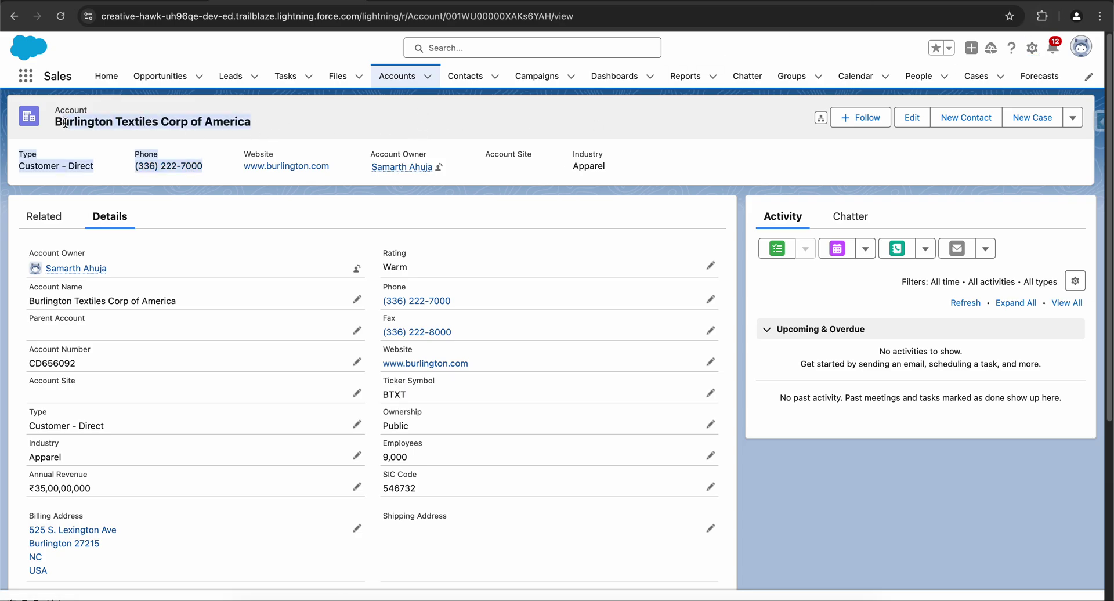
pyautogui.click(1033, 49)
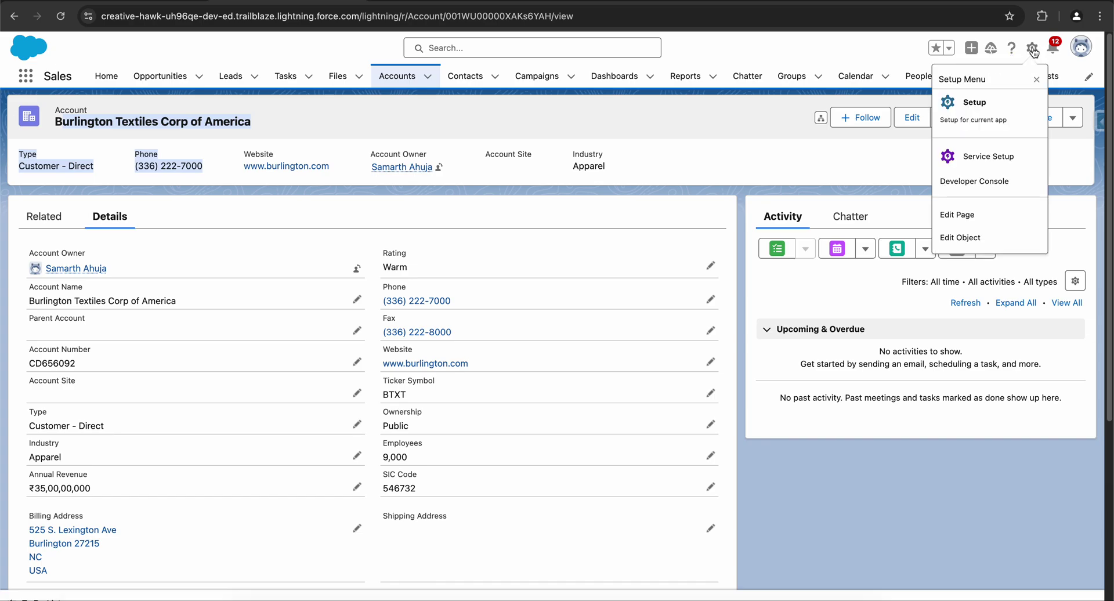
pyautogui.click(985, 213)
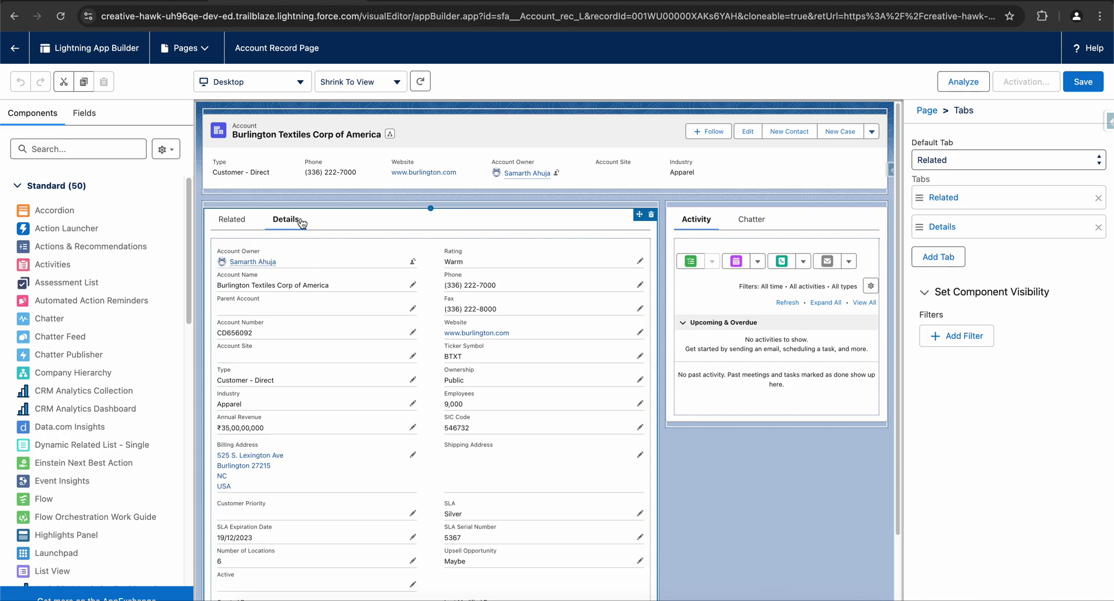
# Step: Upgrade the Record Detail component to Dynamic Forms using Account Layout as the source
pyautogui.click(324, 274)
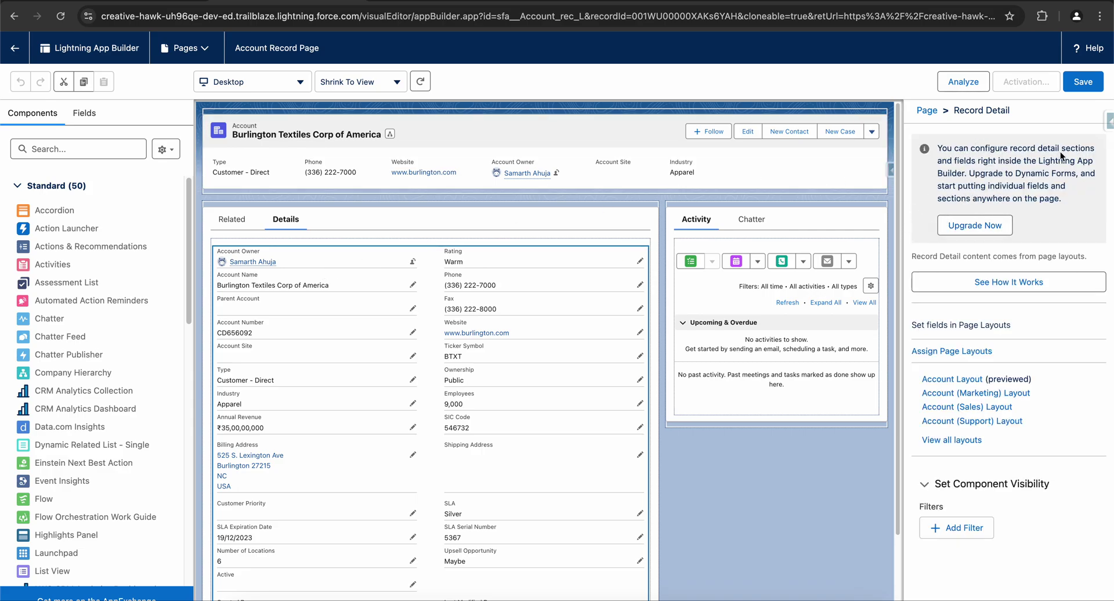
pyautogui.click(975, 223)
pyautogui.scroll(-1, 546, 291)
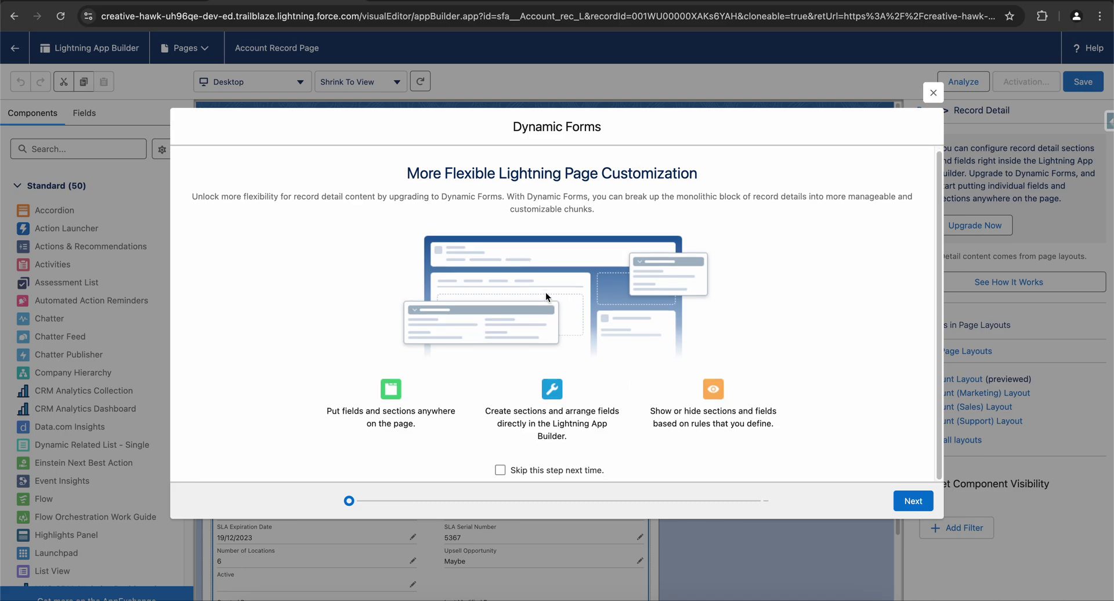
pyautogui.click(905, 499)
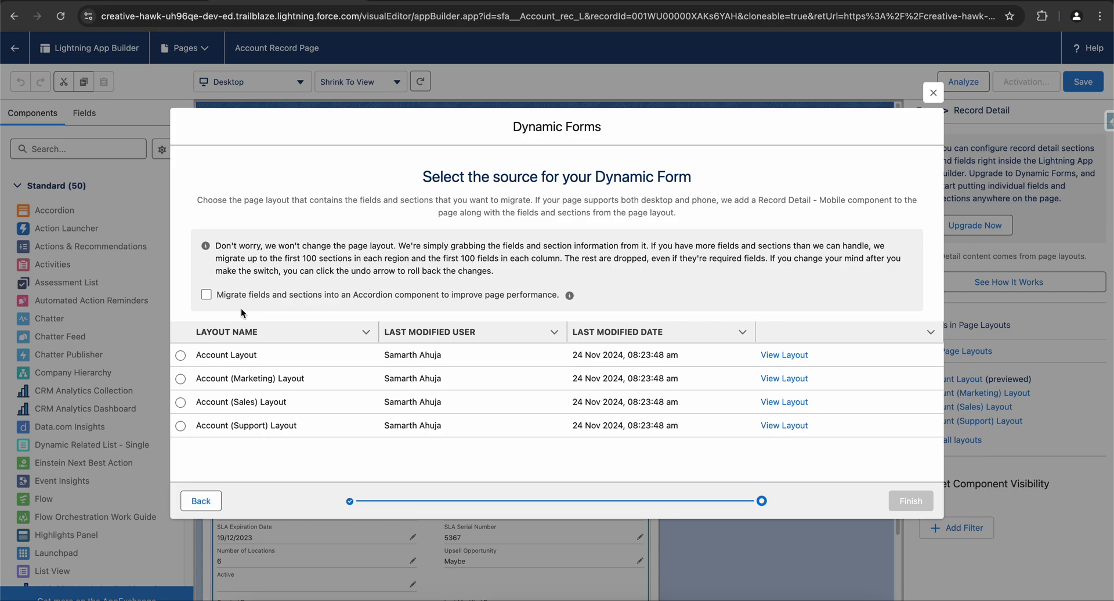
pyautogui.click(180, 356)
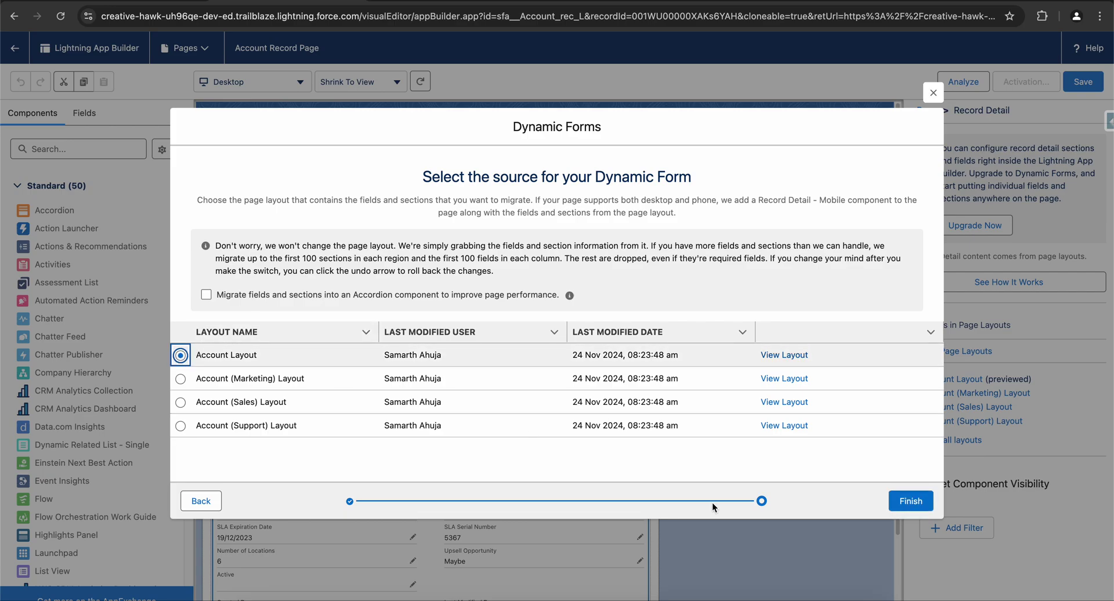
pyautogui.click(909, 500)
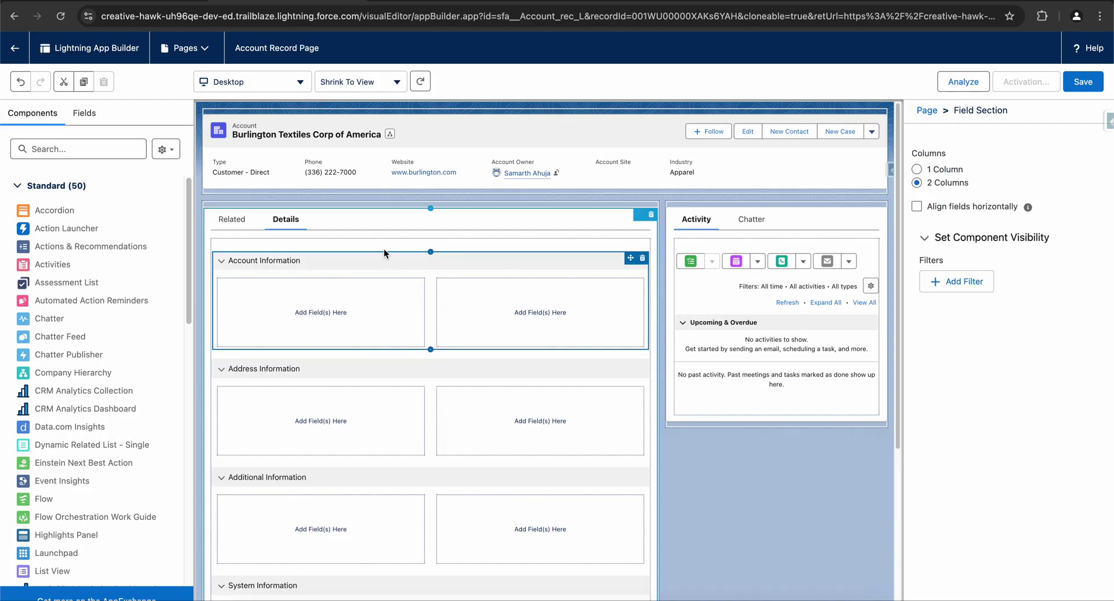
# Step: Browse the 38 Account fields on the Fields tab and select Account Name on the canvas
pyautogui.scroll(-5, 313, 307)
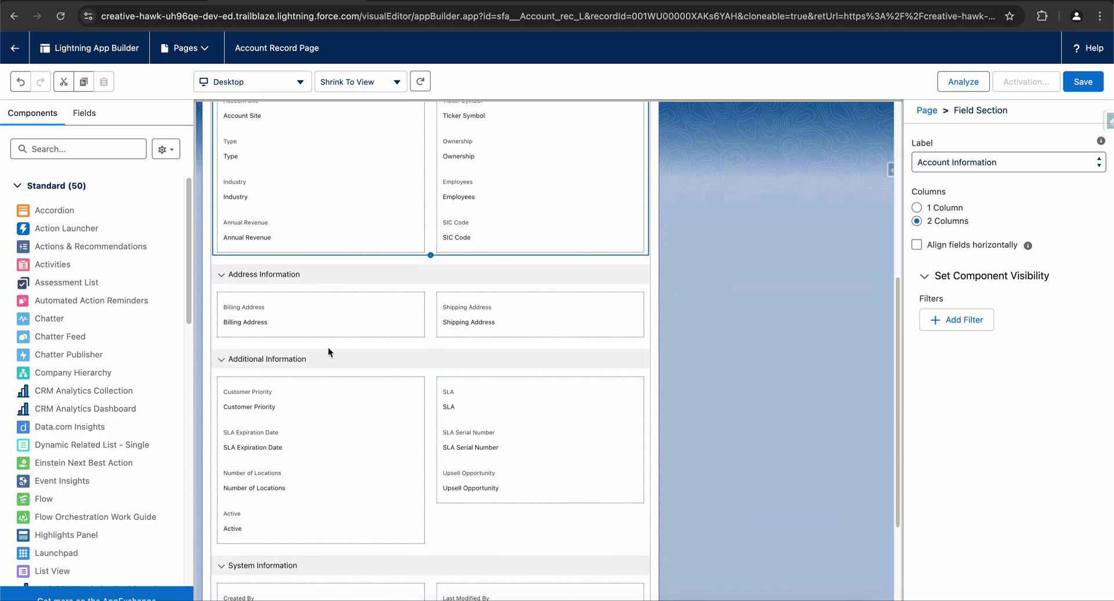
pyautogui.scroll(-5, 329, 347)
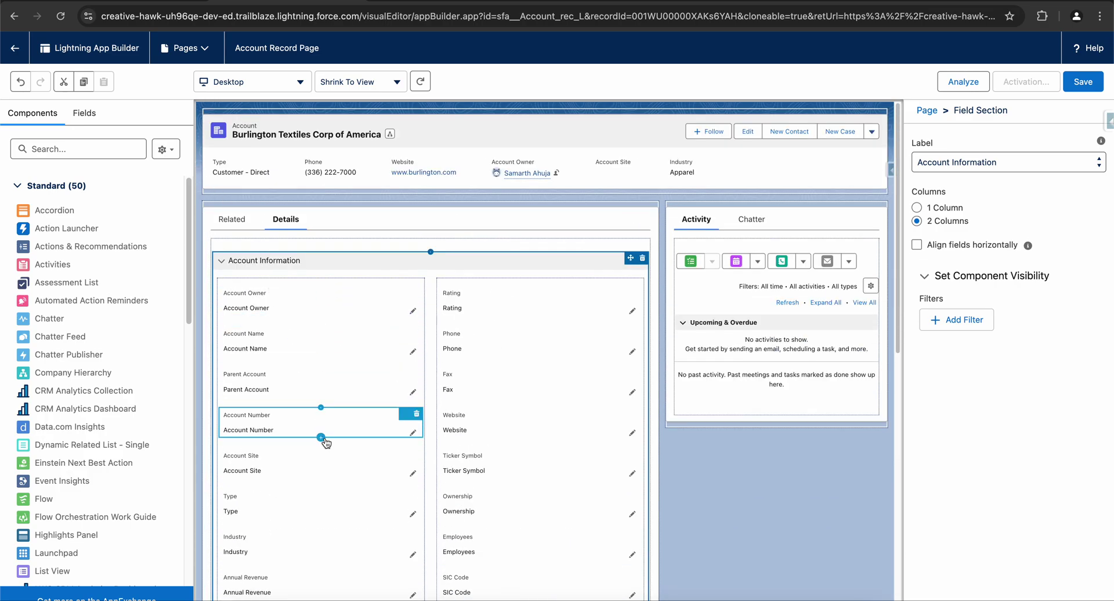
pyautogui.scroll(-5, 348, 442)
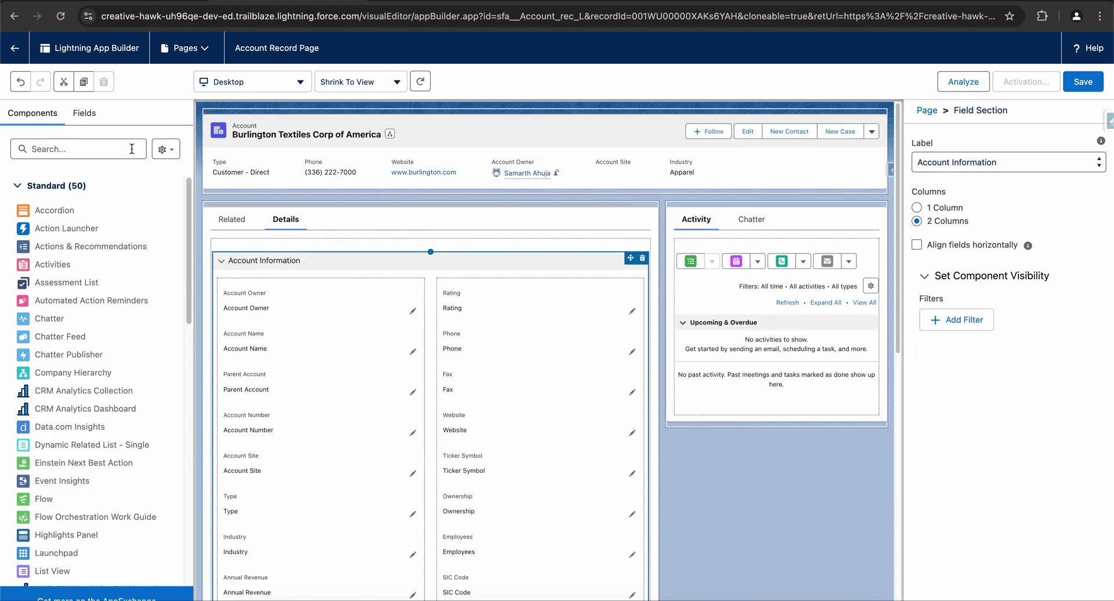
pyautogui.click(90, 114)
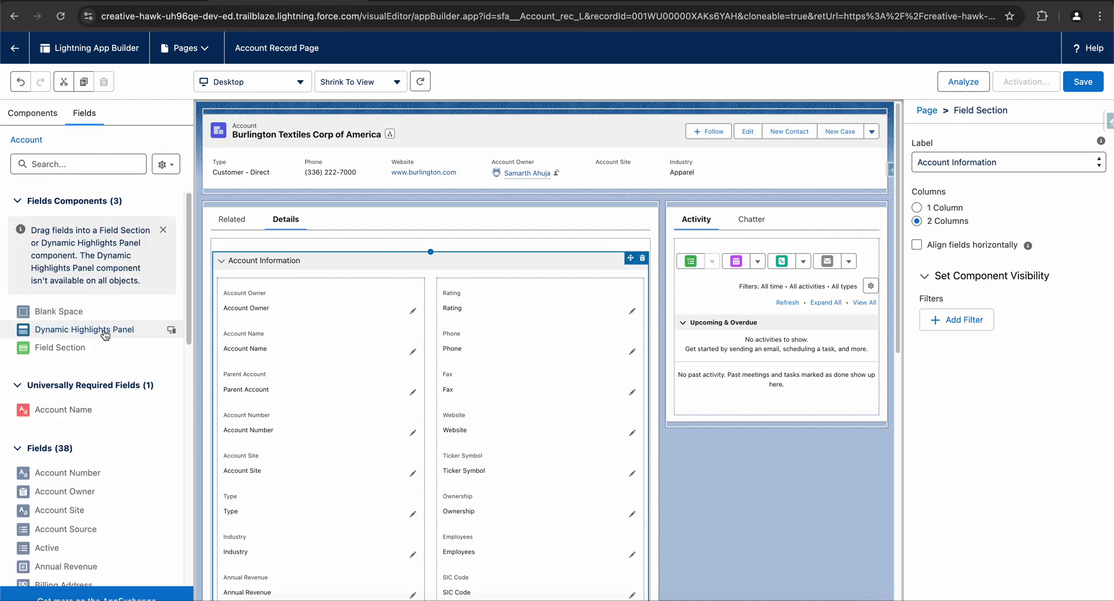
pyautogui.scroll(-5, 105, 335)
pyautogui.scroll(-9, 105, 336)
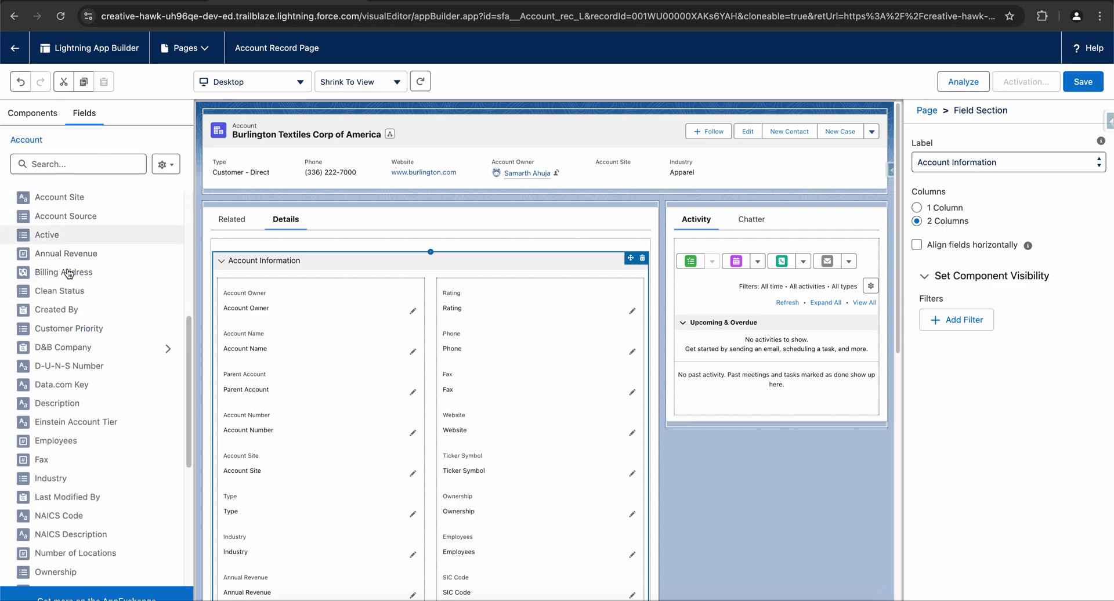
pyautogui.moveTo(74, 397); pyautogui.dragTo(133, 257)
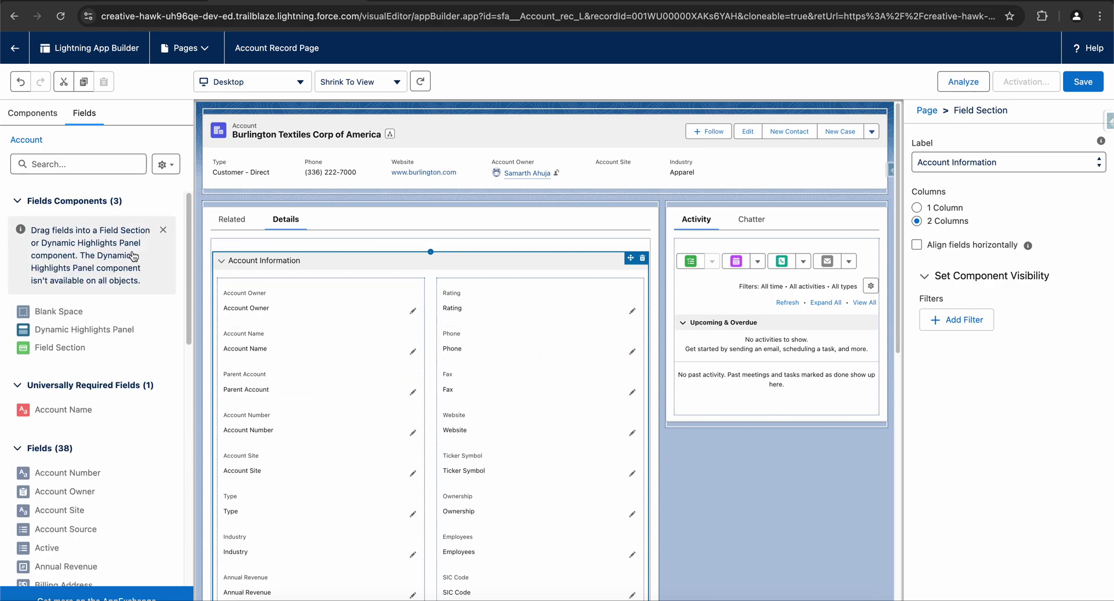
pyautogui.scroll(-3, 371, 417)
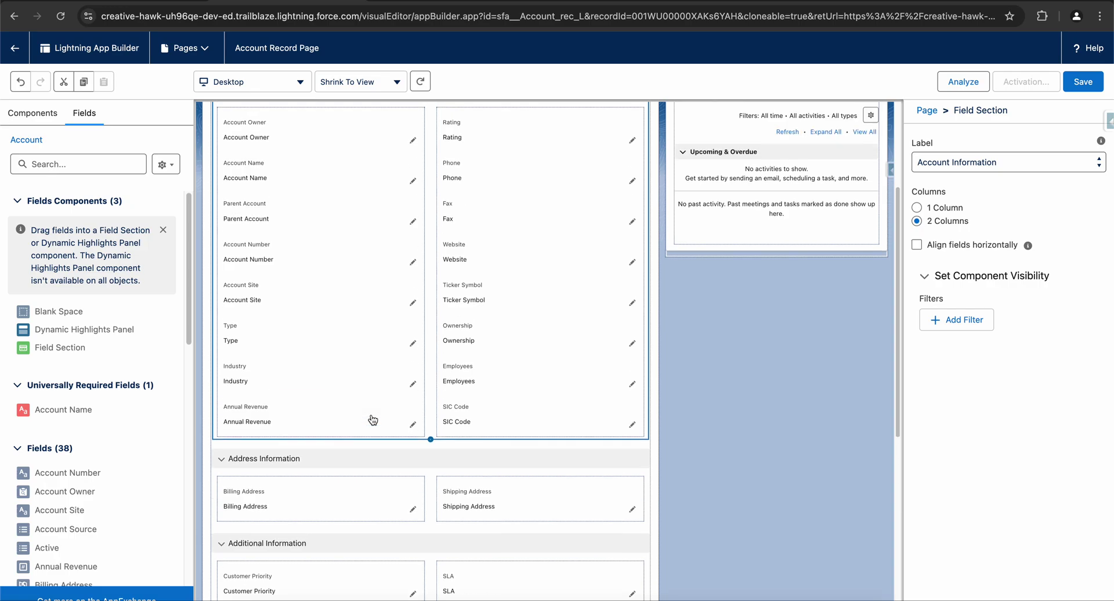
pyautogui.scroll(1, 372, 418)
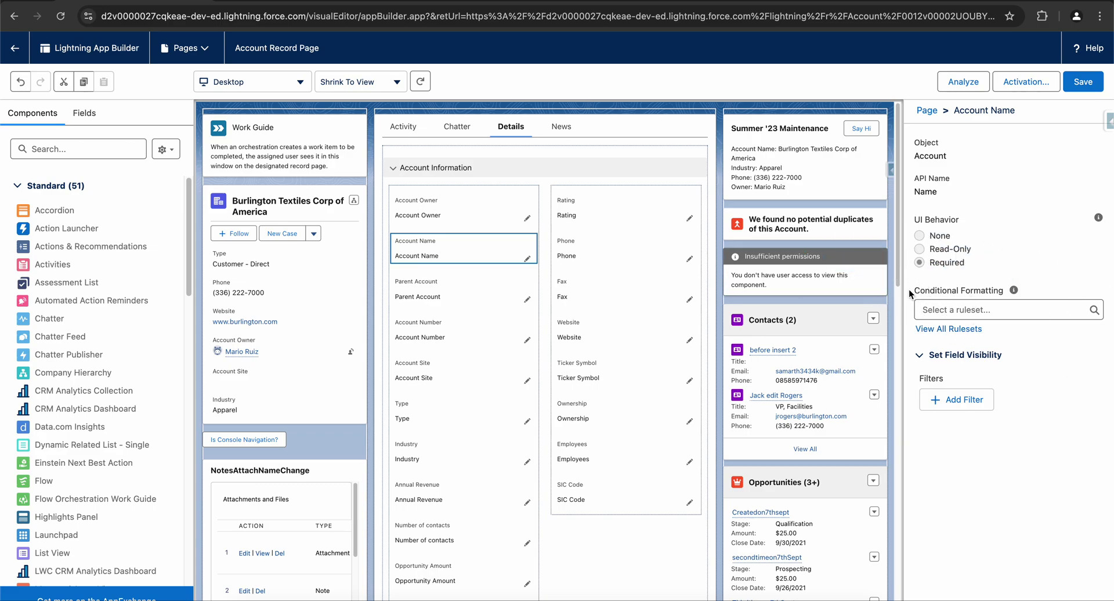
# Step: Create a new conditional formatting ruleset named Test for the Account Name field
pyautogui.click(975, 310)
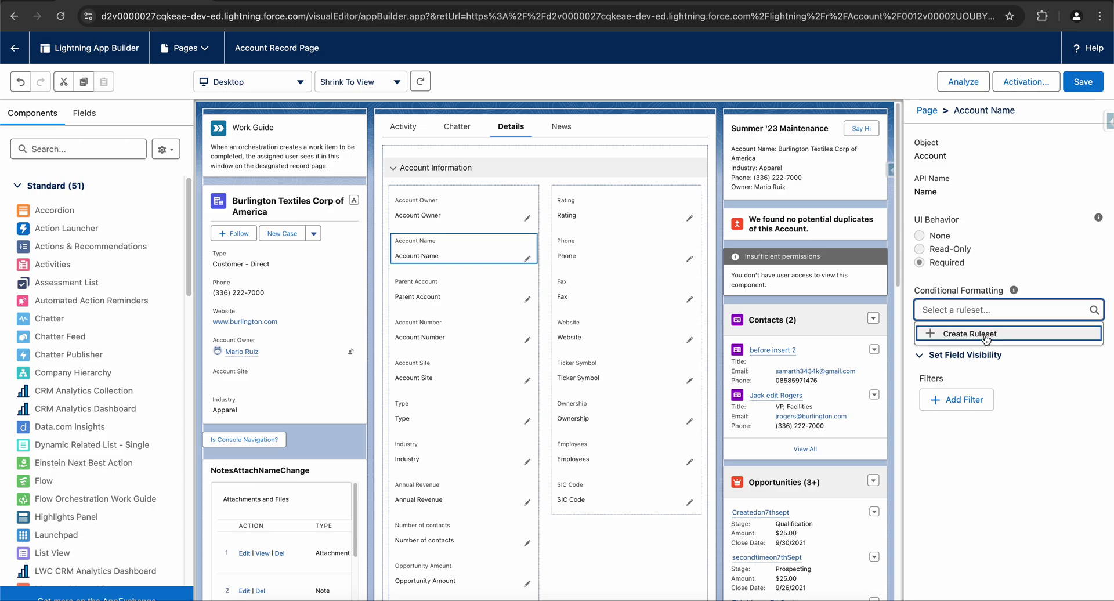
pyautogui.click(986, 335)
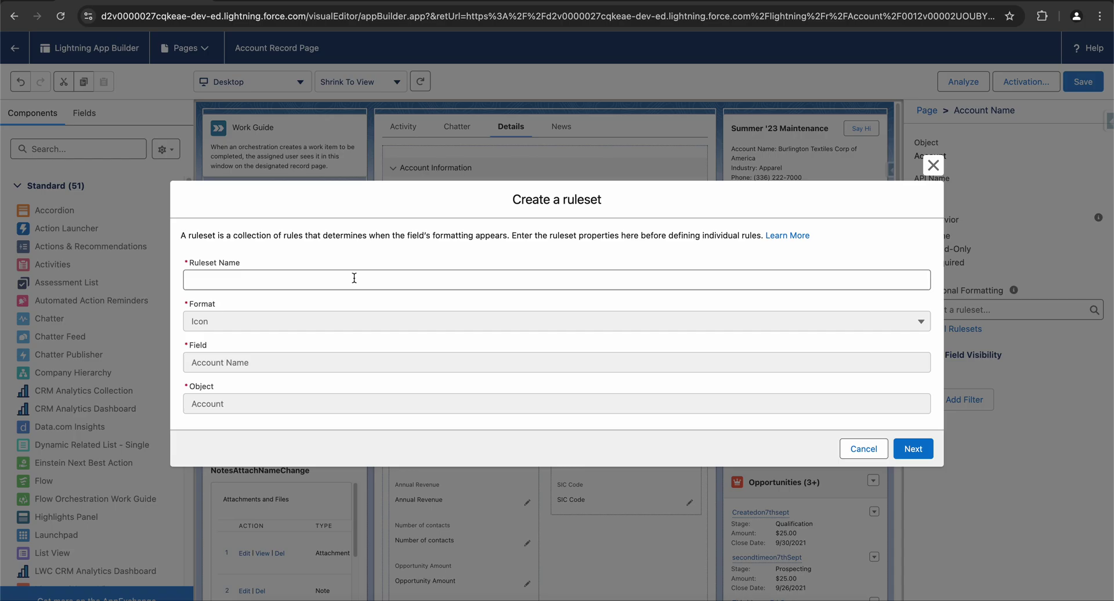
pyautogui.click(354, 278)
pyautogui.press('Down')
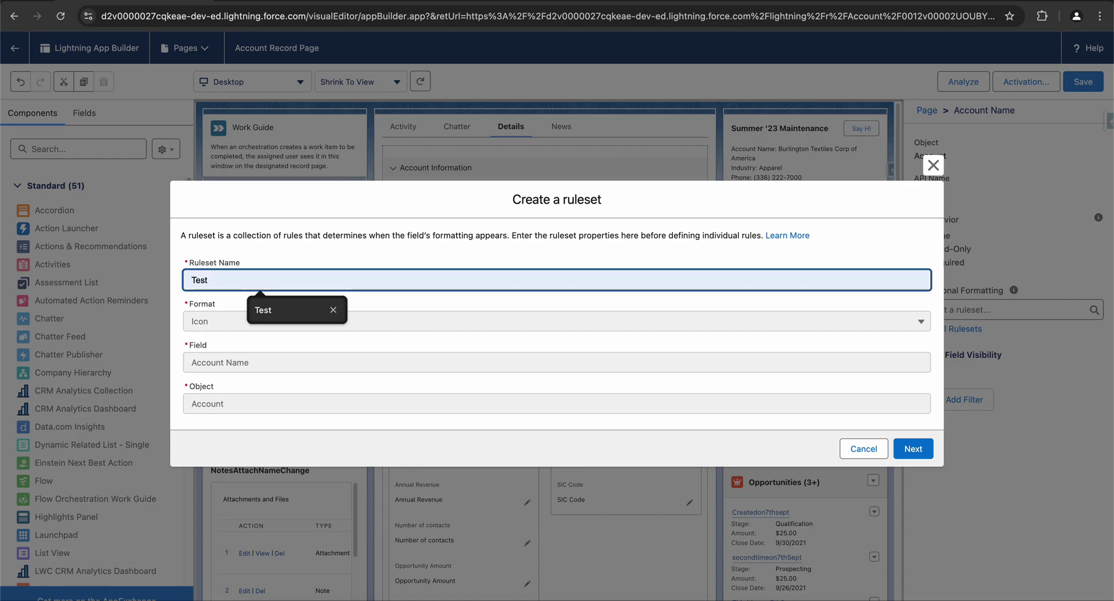
pyautogui.press('Return')
pyautogui.click(221, 322)
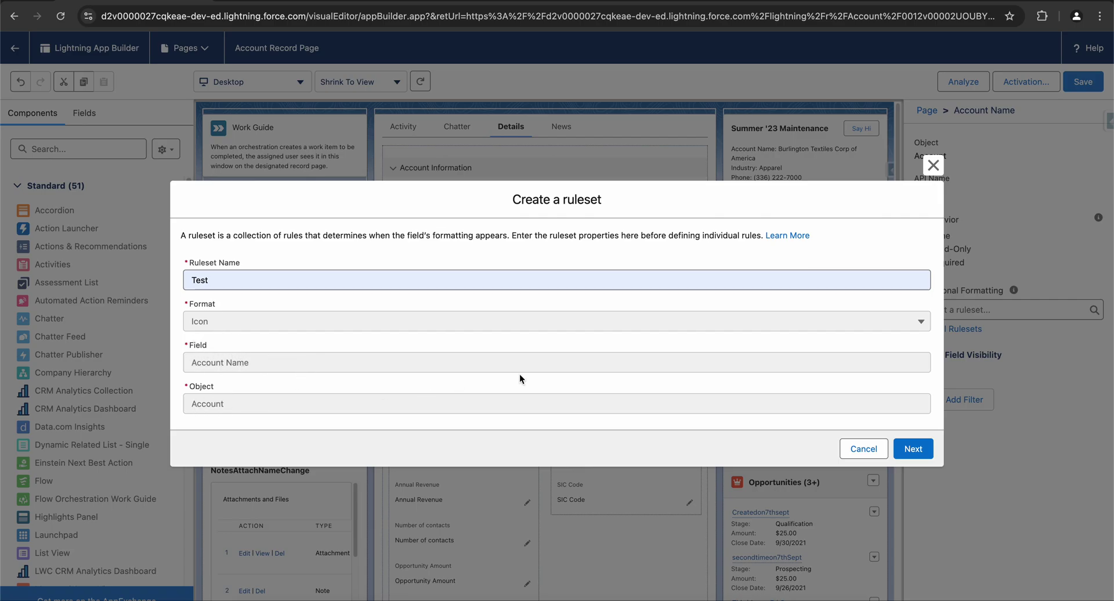
pyautogui.click(922, 450)
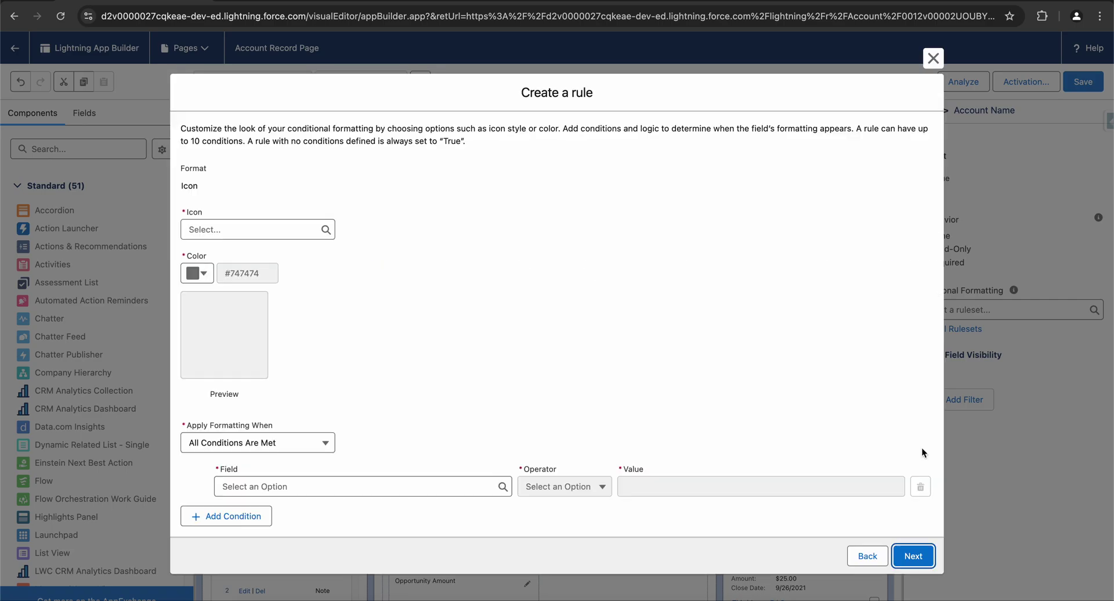
# Step: Set the rule's formatting to a green Thumbs Up icon
pyautogui.click(246, 230)
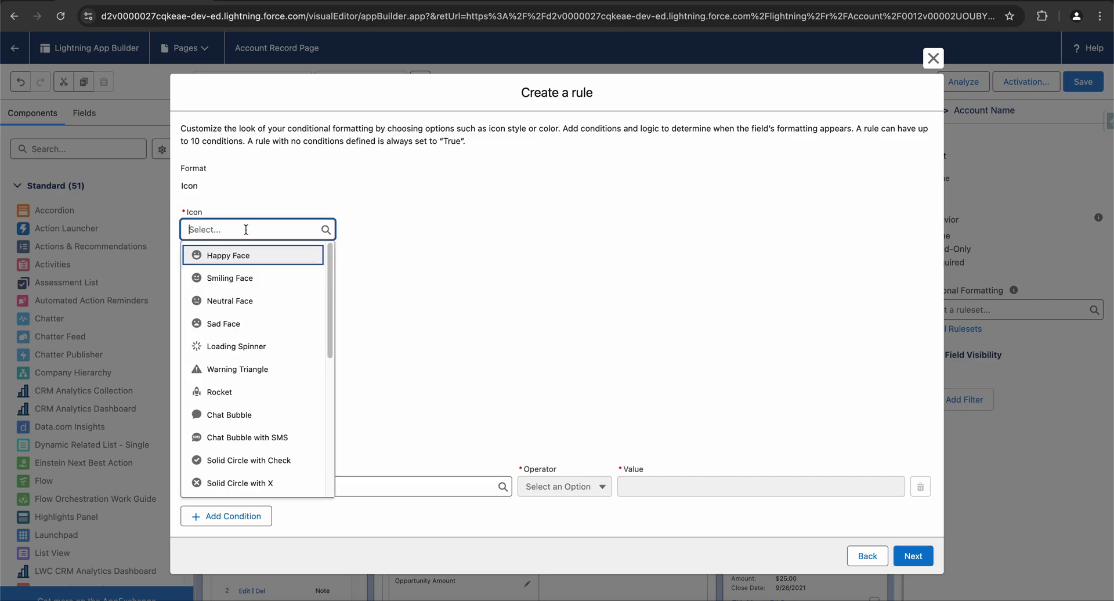
pyautogui.scroll(-5, 264, 336)
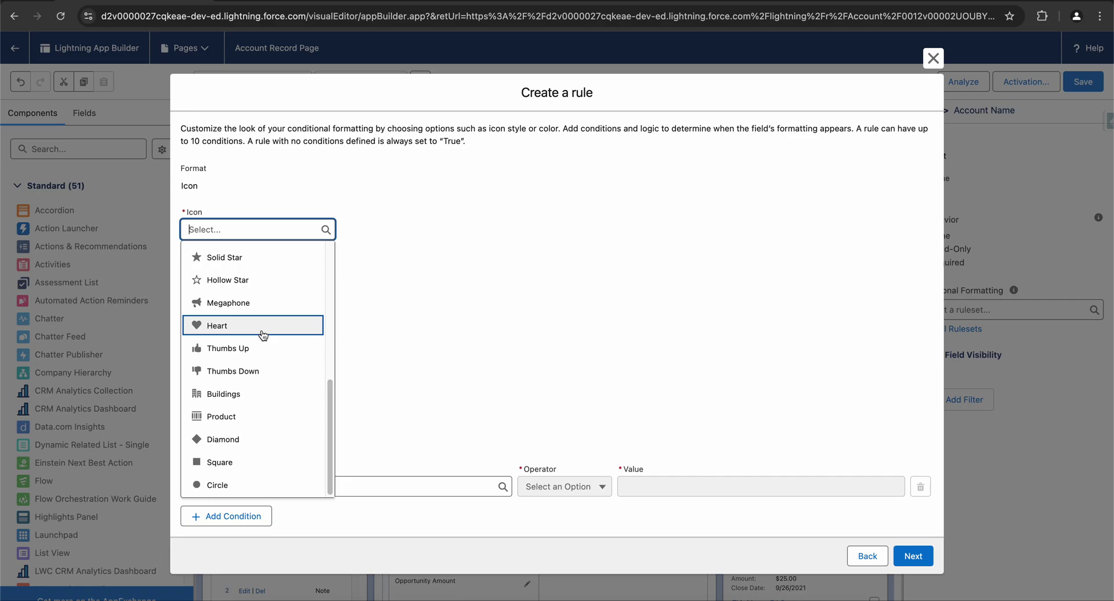
pyautogui.click(264, 349)
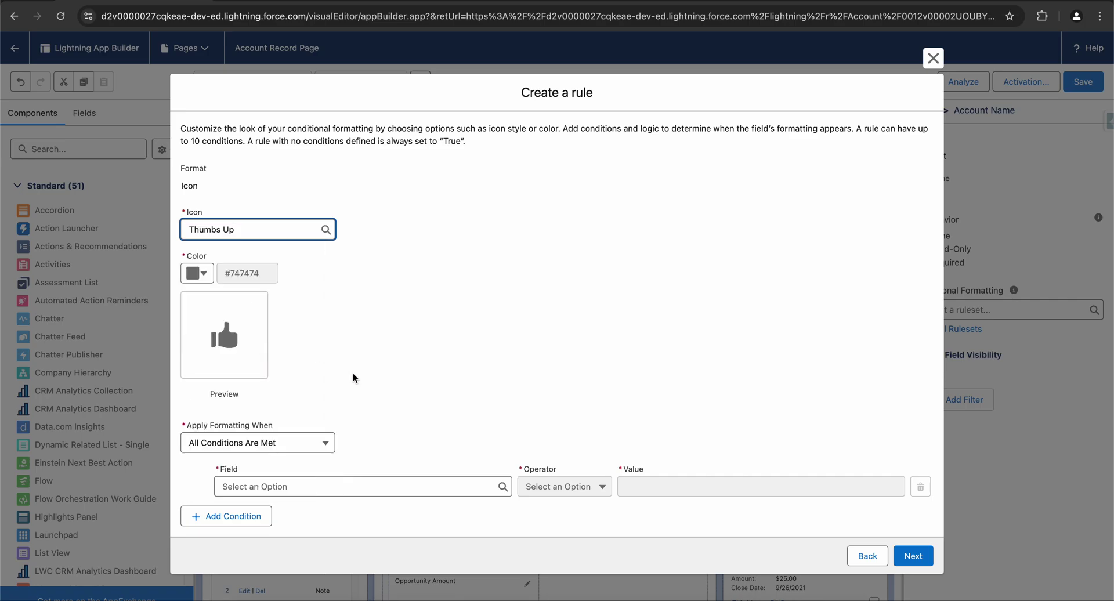
pyautogui.click(200, 275)
pyautogui.click(244, 304)
pyautogui.click(290, 338)
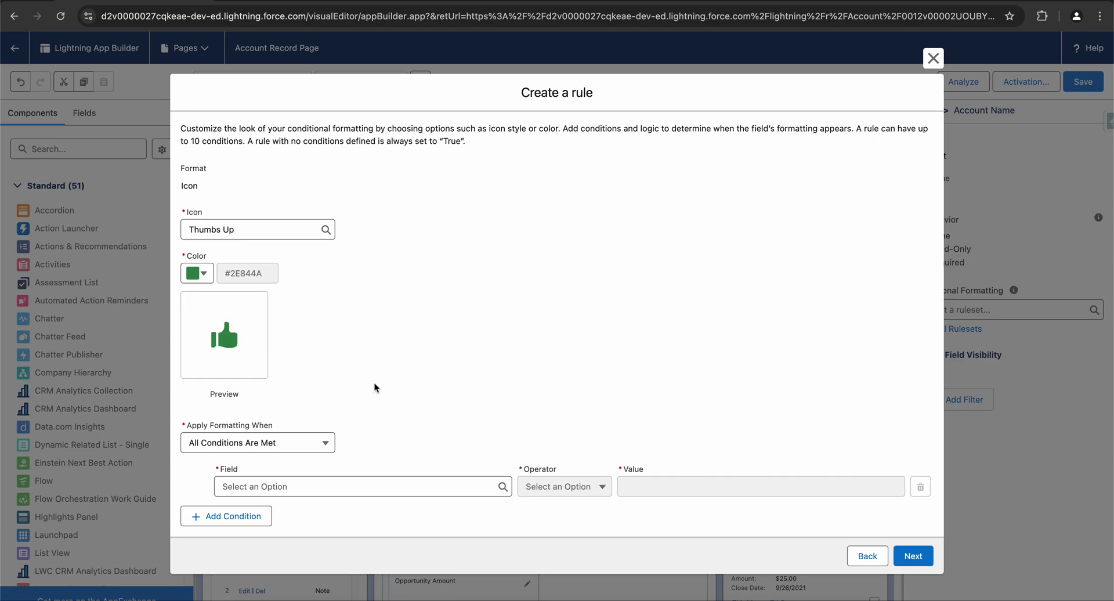
# Step: Apply the icon when Annual Revenue is Greater Than 300000, then continue
pyautogui.click(354, 486)
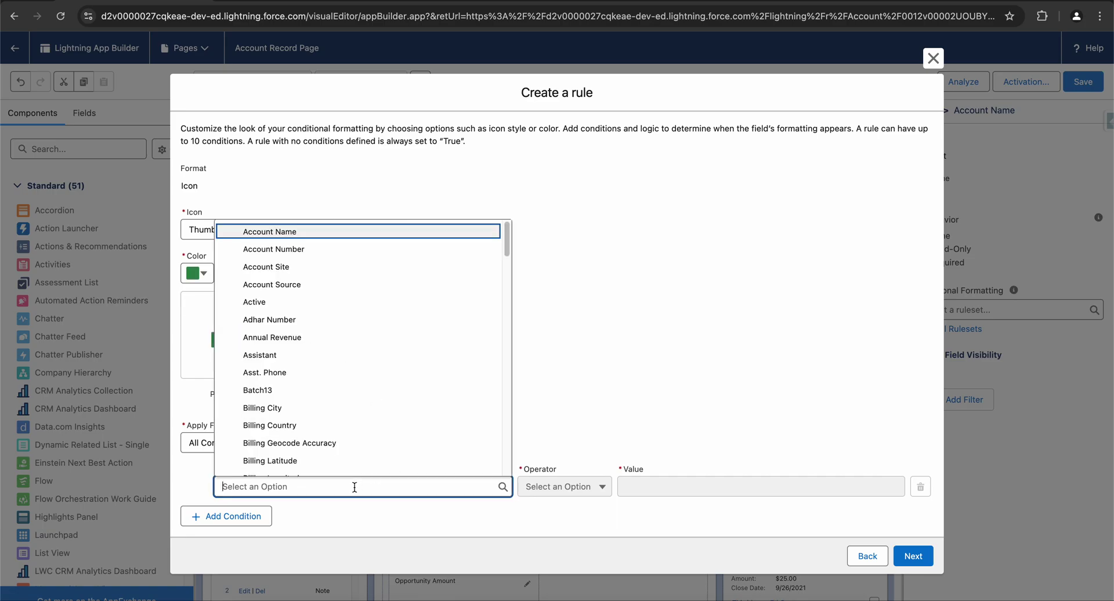
pyautogui.click(323, 338)
pyautogui.click(567, 494)
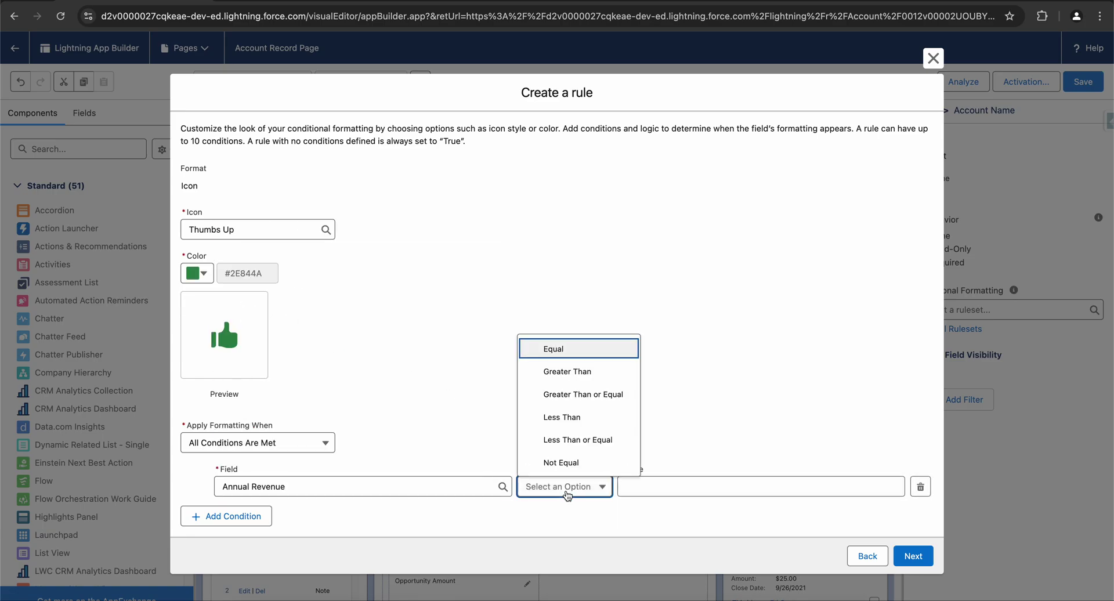
pyautogui.click(568, 371)
pyautogui.click(667, 486)
pyautogui.write('300')
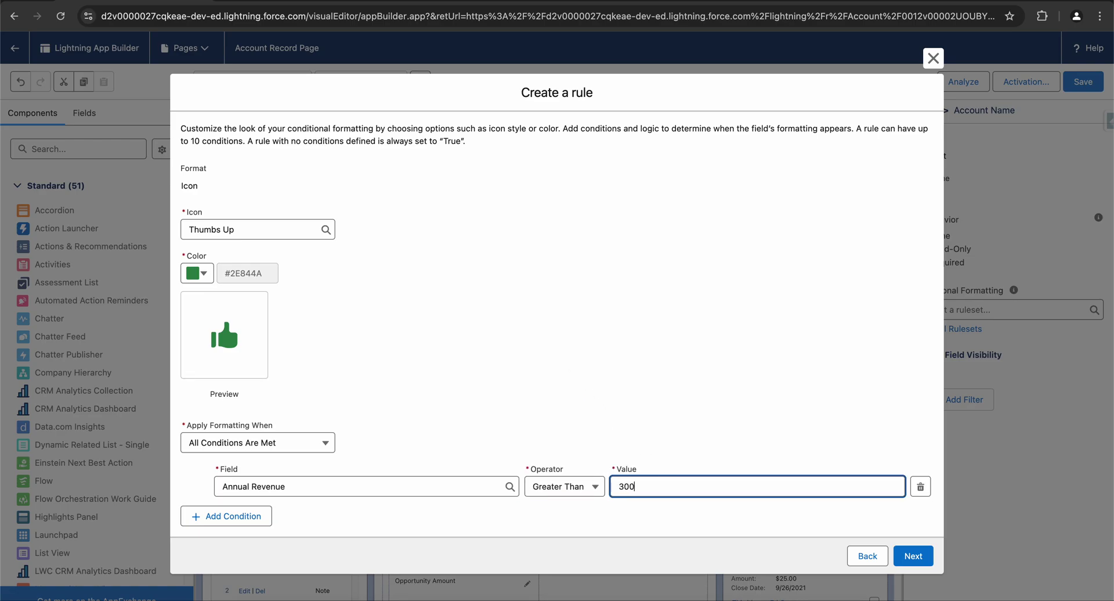
pyautogui.click(802, 519)
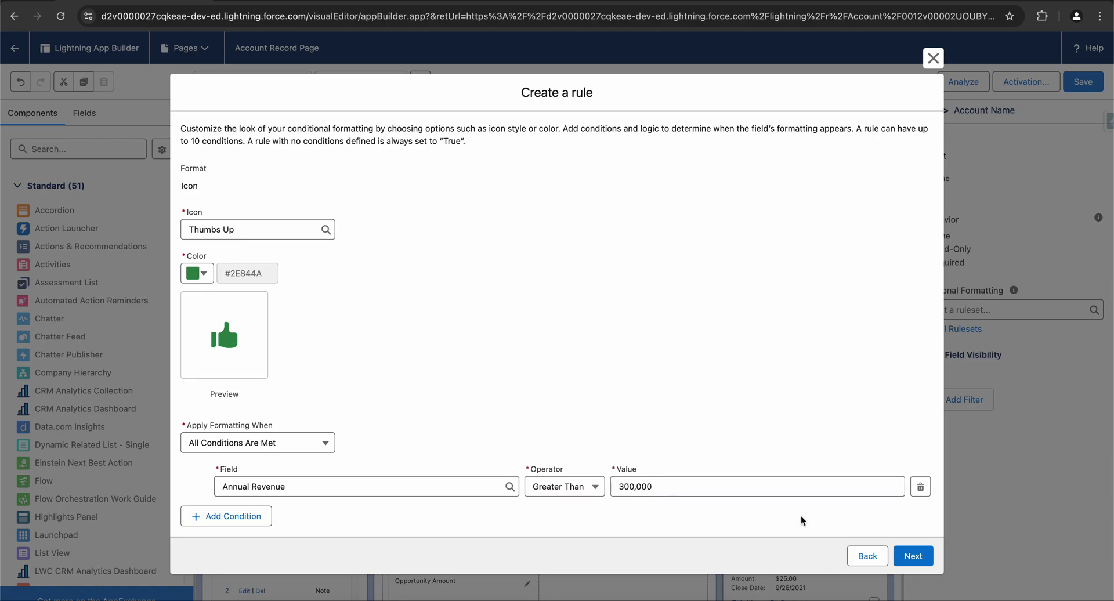
pyautogui.click(906, 557)
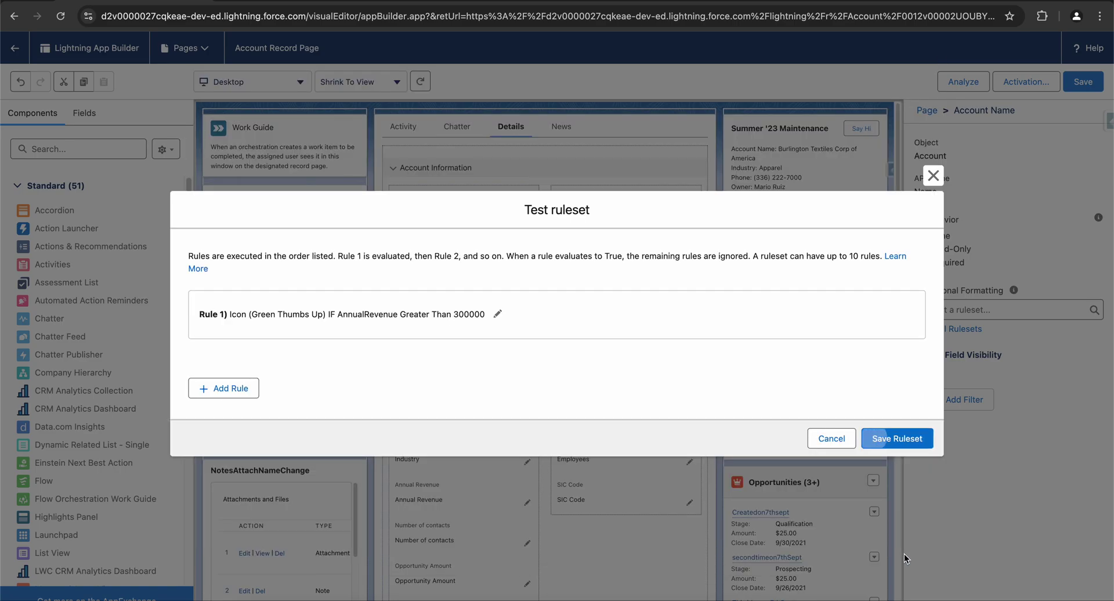
# Step: Save the Test ruleset and then save the Account Record Page
pyautogui.click(889, 442)
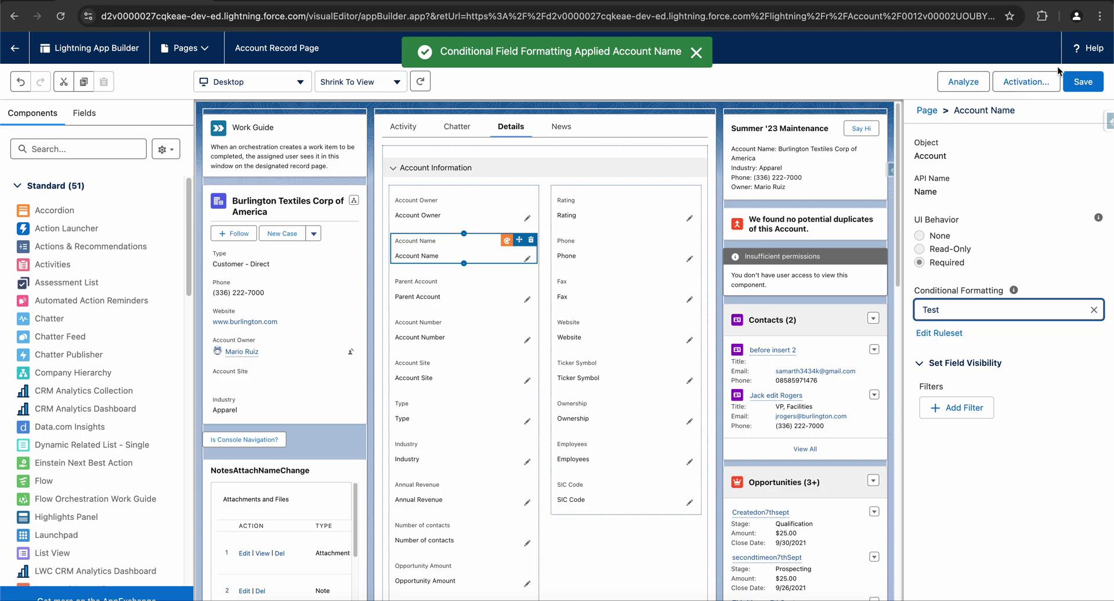
pyautogui.click(1082, 87)
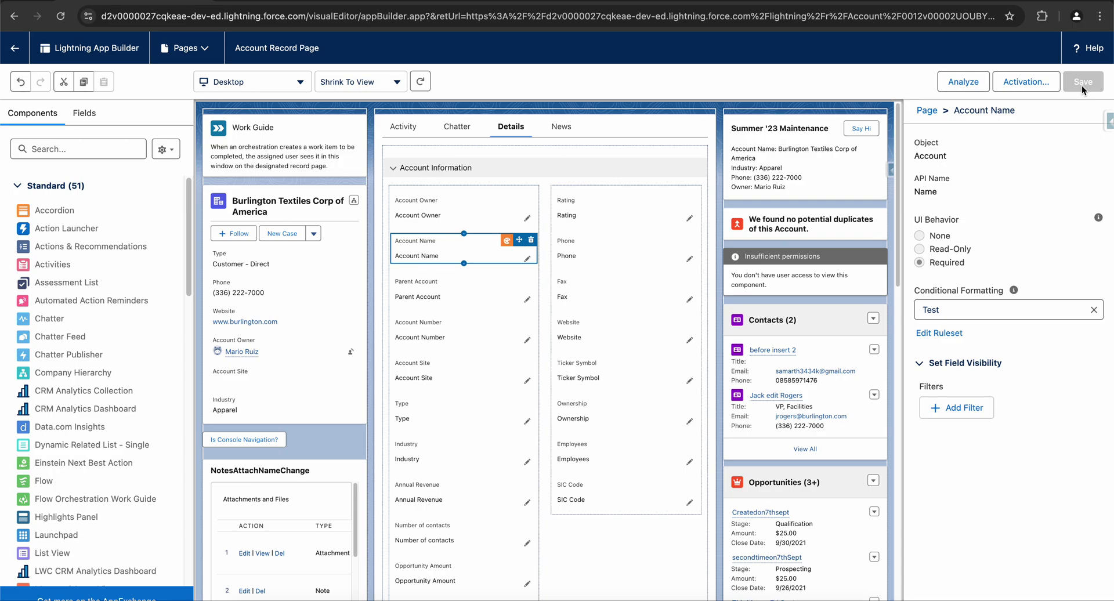
# Step: Return to the Burlington Textiles account record and show its Details fields
pyautogui.click(17, 50)
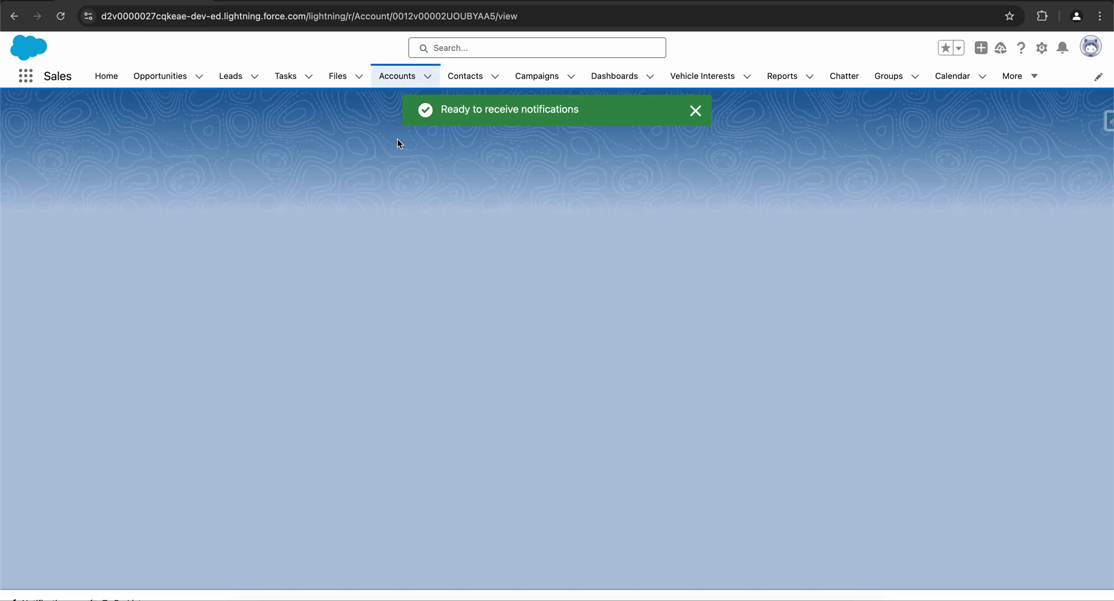
pyautogui.click(695, 111)
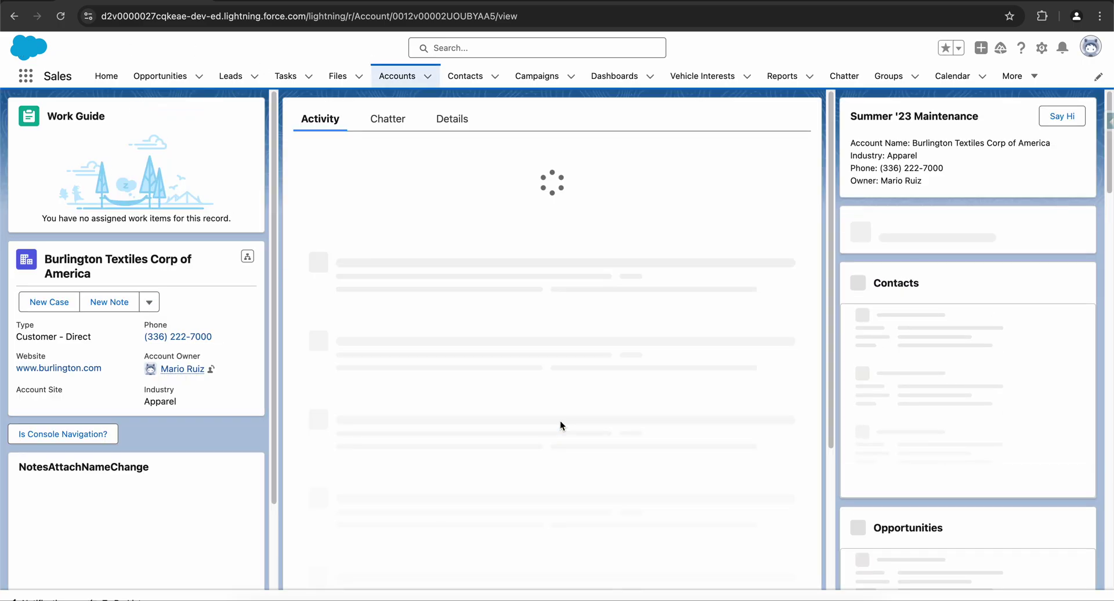
pyautogui.click(448, 119)
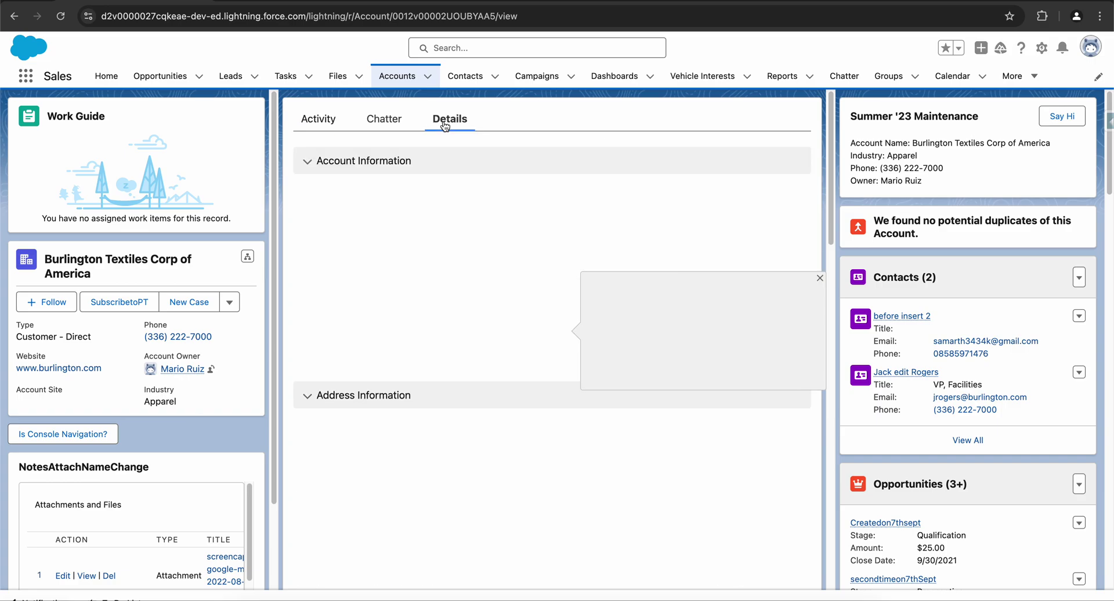
pyautogui.scroll(-1, 359, 233)
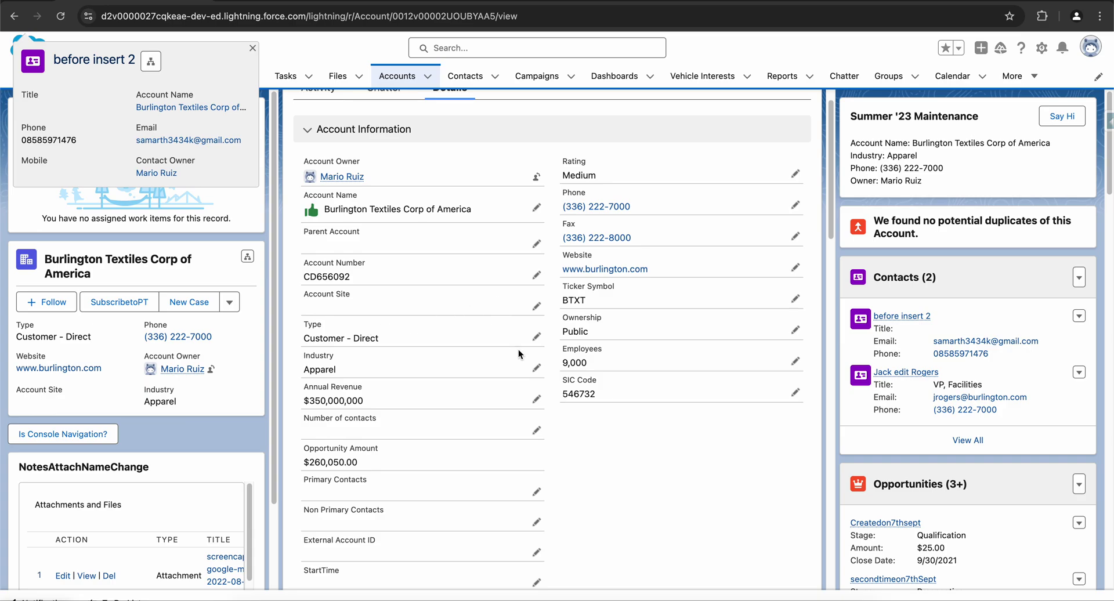
# Step: Change Annual Revenue to $3,500,000 and save it
pyautogui.click(537, 401)
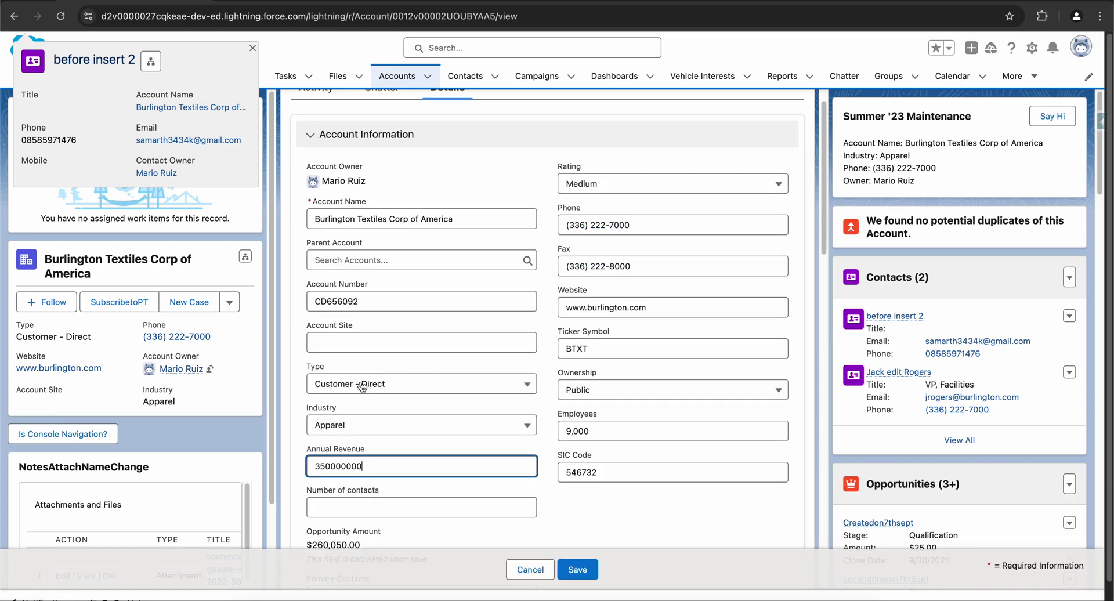
pyautogui.press('BackSpace')
pyautogui.press('BackSpace')
pyautogui.press('BackSpace')
pyautogui.click(577, 570)
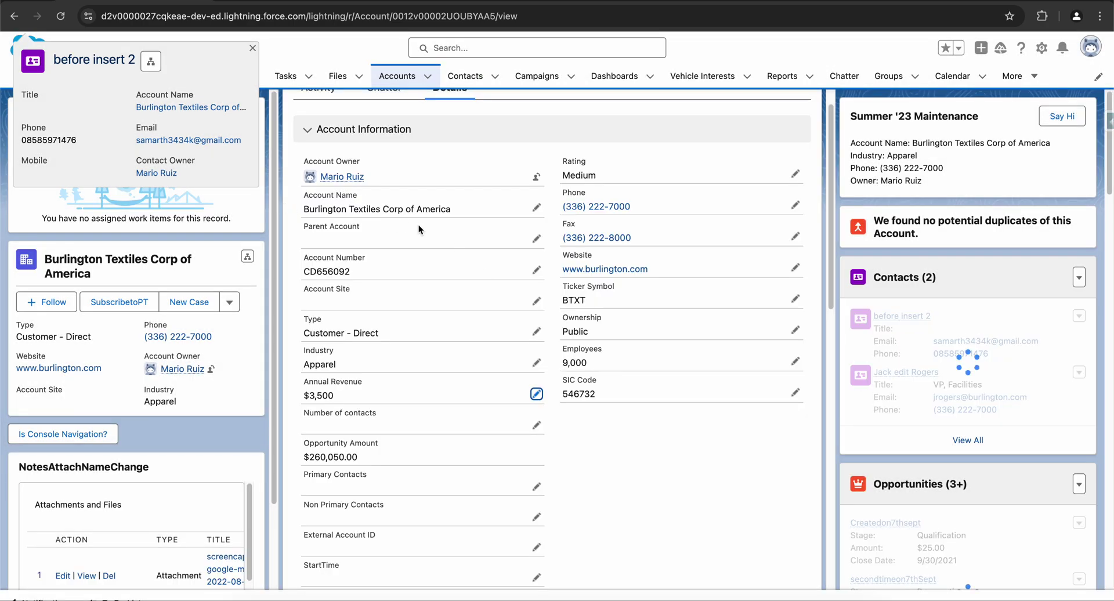
pyautogui.click(537, 397)
pyautogui.write('000')
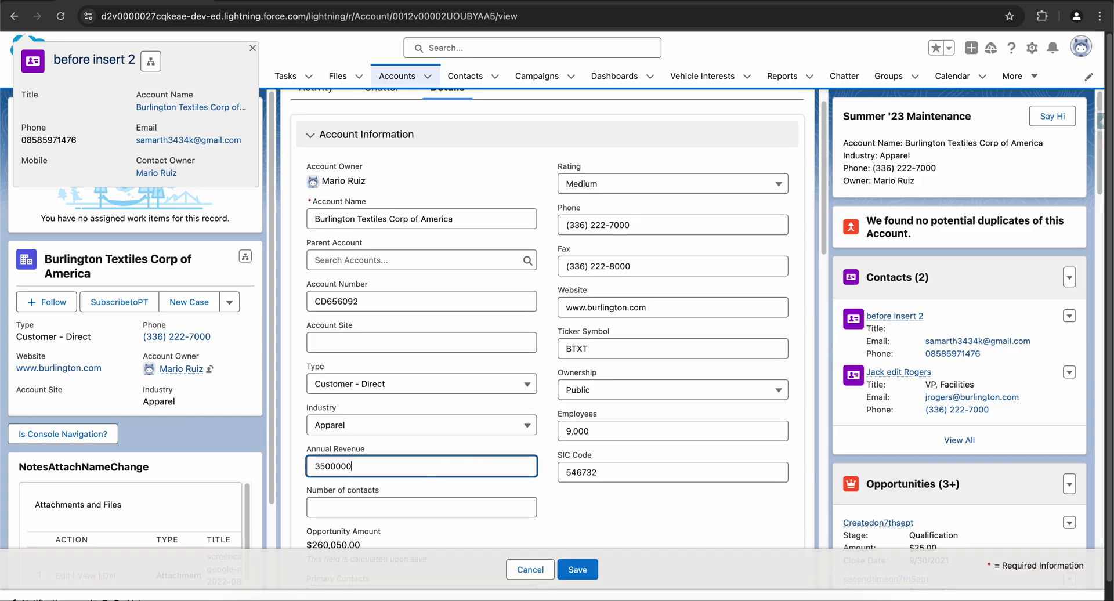
pyautogui.click(583, 572)
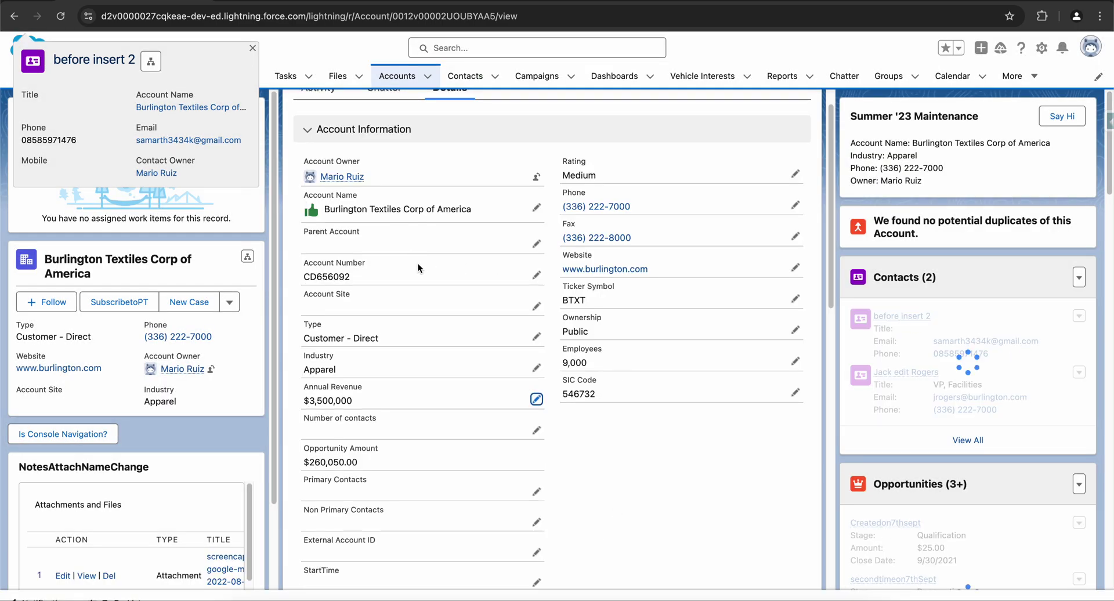
pyautogui.scroll(1, 434, 244)
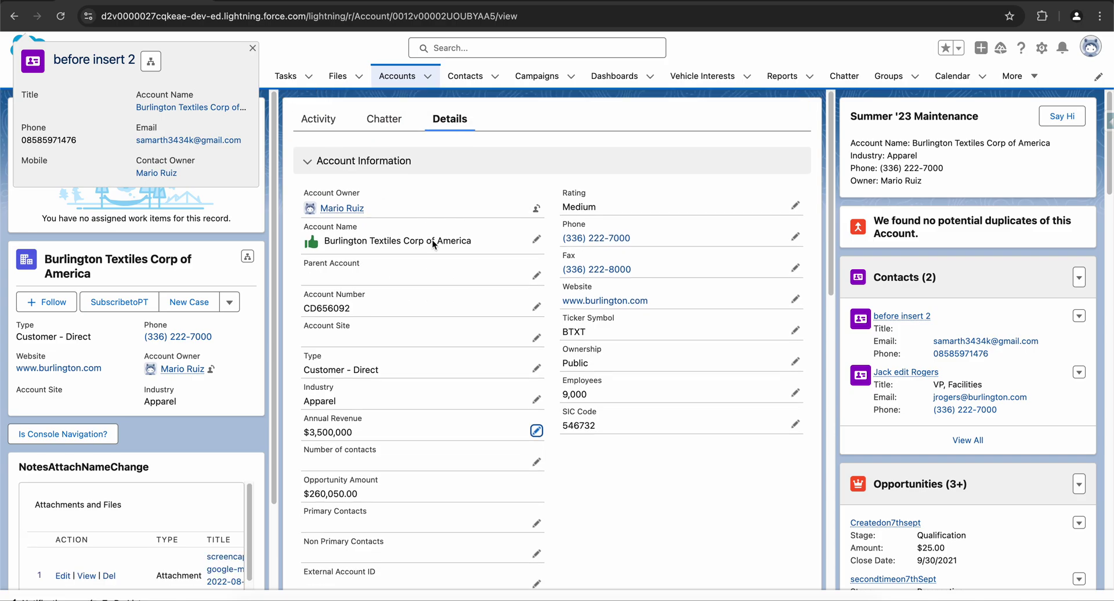